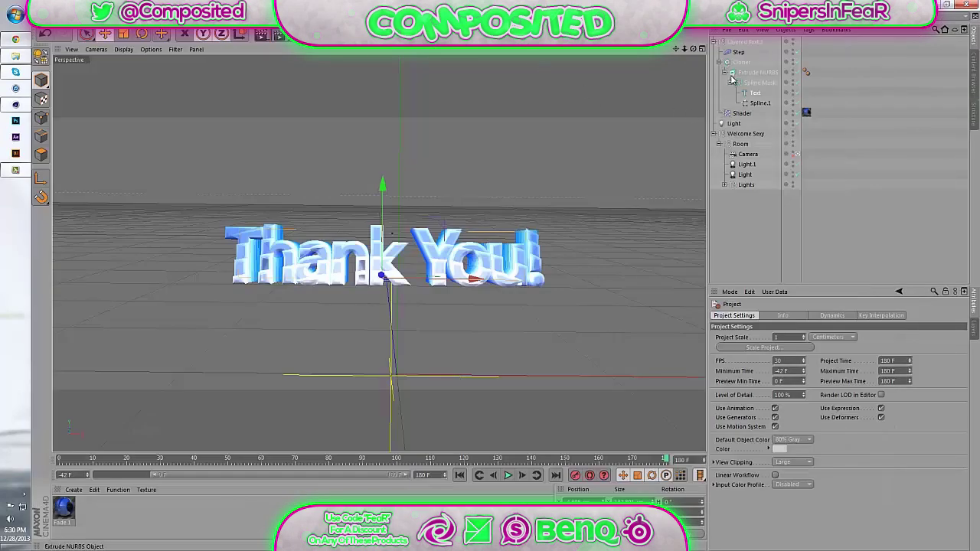
- Lower the Step effector's Strength to 95 %, and return it to 100 %
{"action": "left_click", "coordinate": [740, 43]}
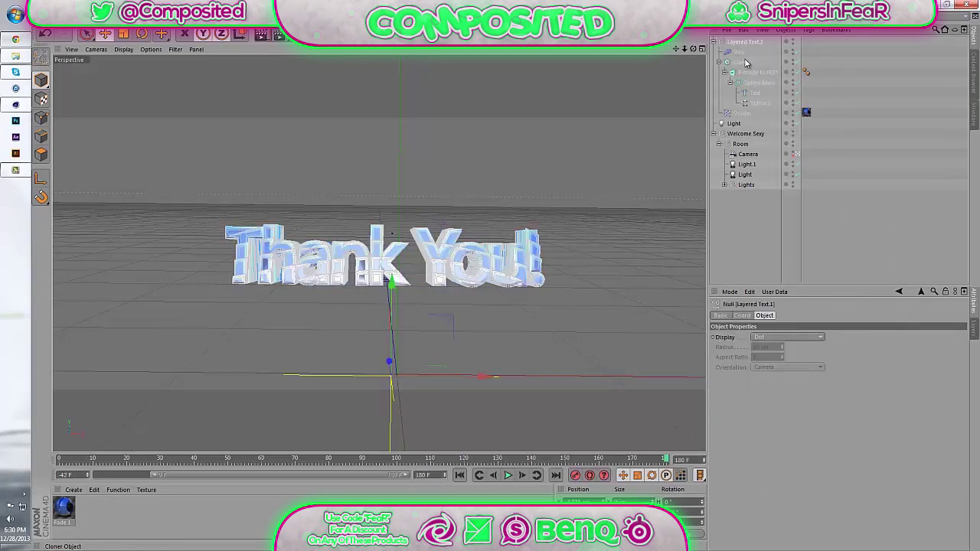
{"action": "left_click", "coordinate": [762, 211]}
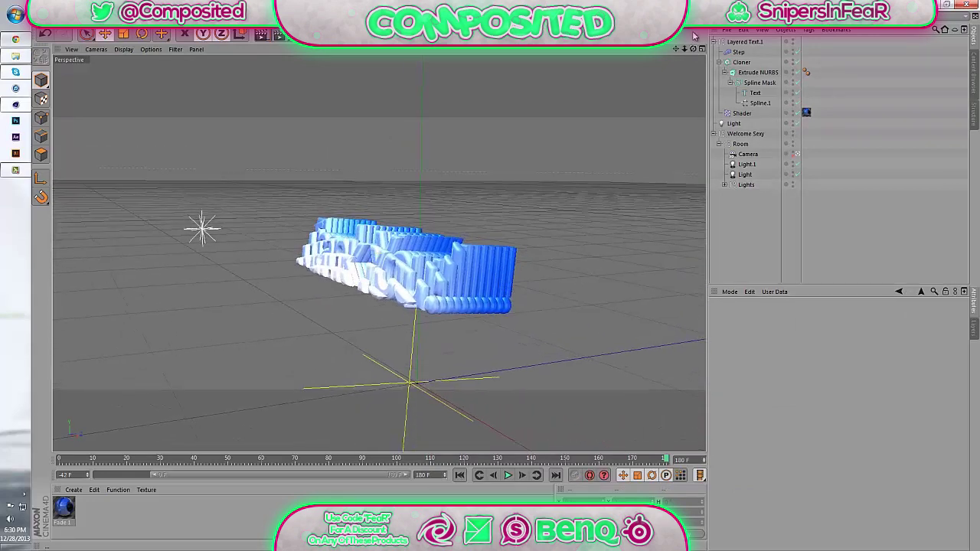
{"action": "left_click", "coordinate": [739, 52]}
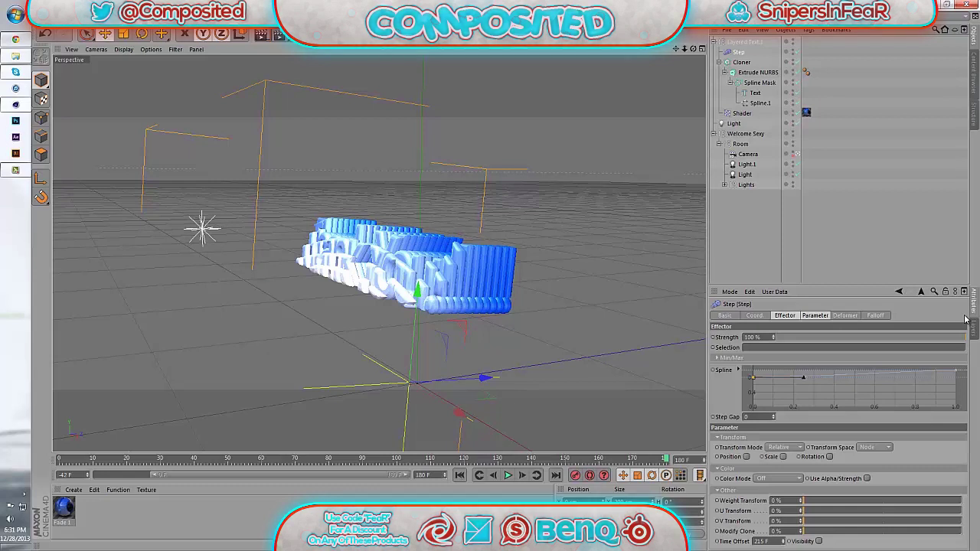
{"action": "left_click", "coordinate": [959, 342]}
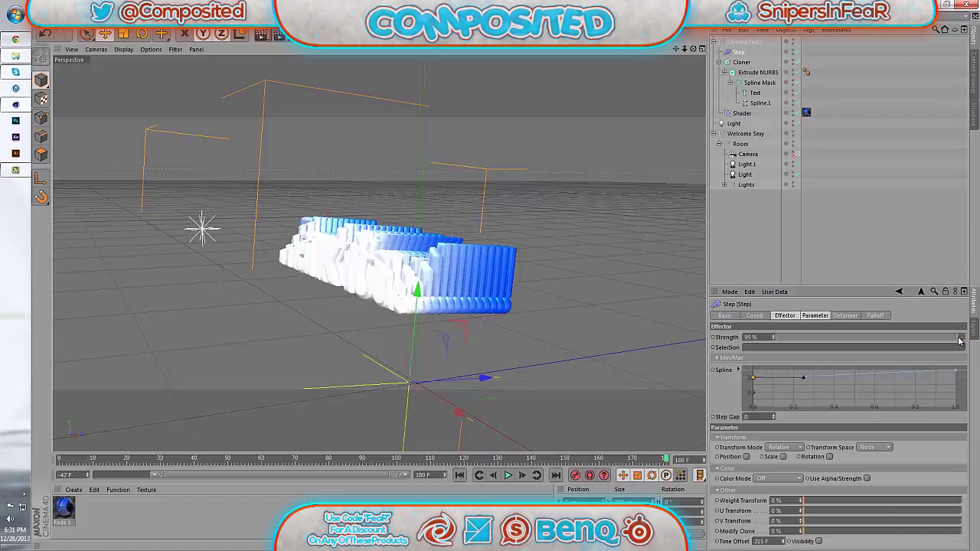
{"action": "mouse_move", "coordinate": [957, 342]}
{"action": "left_mouse_down"}
{"action": "mouse_move", "coordinate": [945, 342]}
{"action": "mouse_move", "coordinate": [977, 344]}
{"action": "left_mouse_up"}
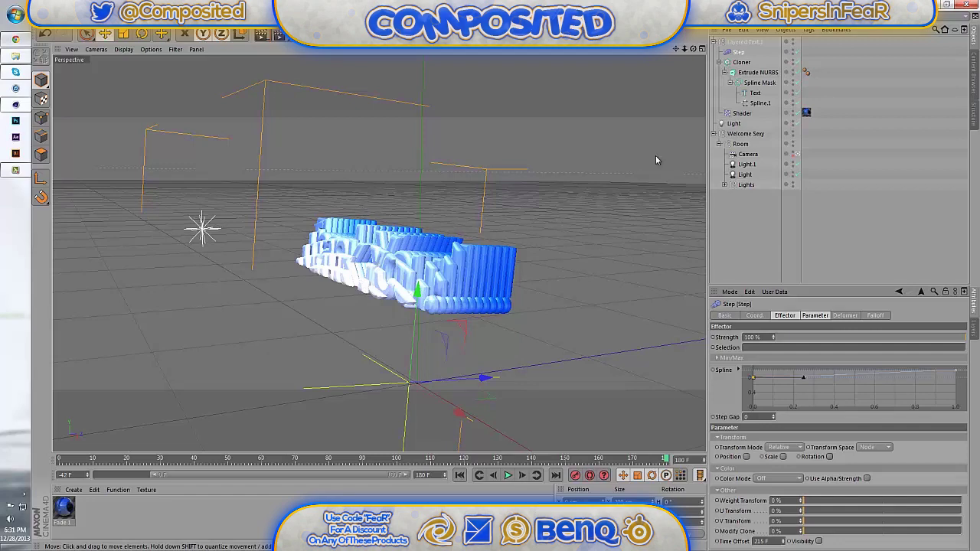
- Disable the Cloner and re-enable it to compare the single text layer with the cloned layers
{"action": "left_click", "coordinate": [740, 65]}
{"action": "left_click", "coordinate": [797, 62]}
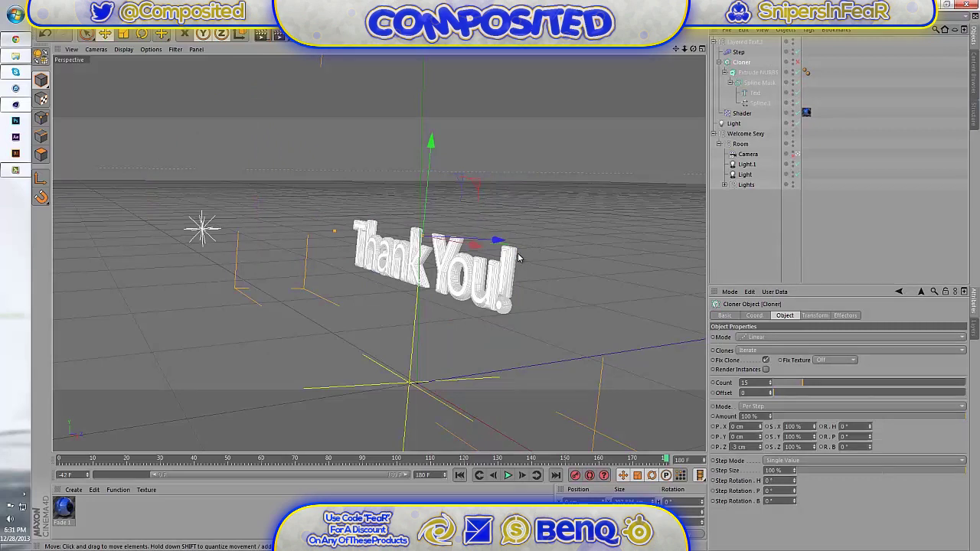
{"action": "left_click", "coordinate": [797, 62]}
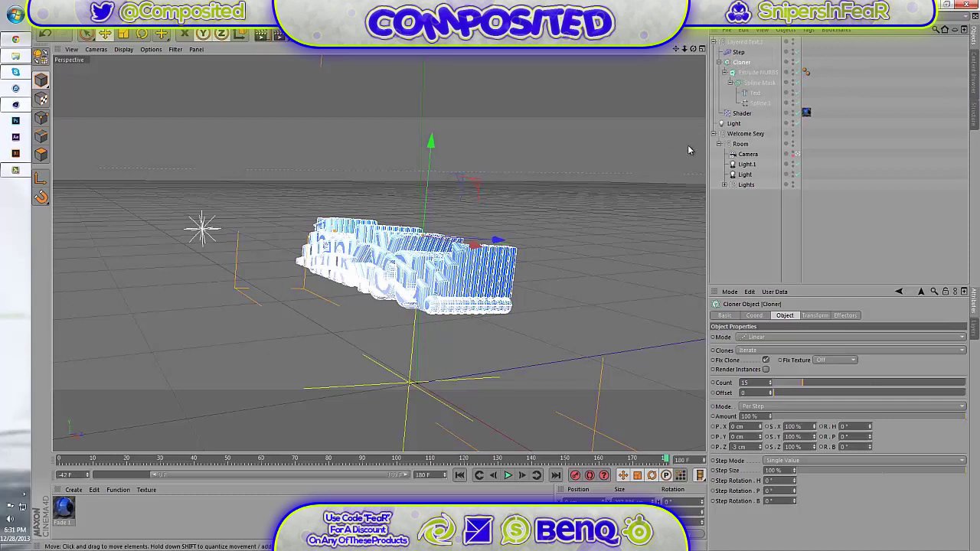
- Try Spline.1 above Text inside the Spline Mask, and put it back beneath Text
{"action": "left_click", "coordinate": [754, 73]}
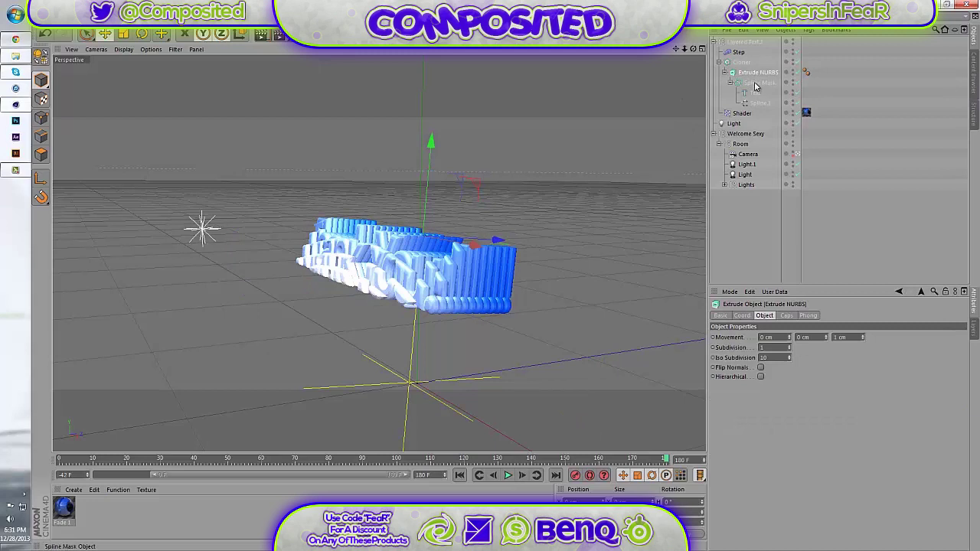
{"action": "left_click", "coordinate": [757, 83]}
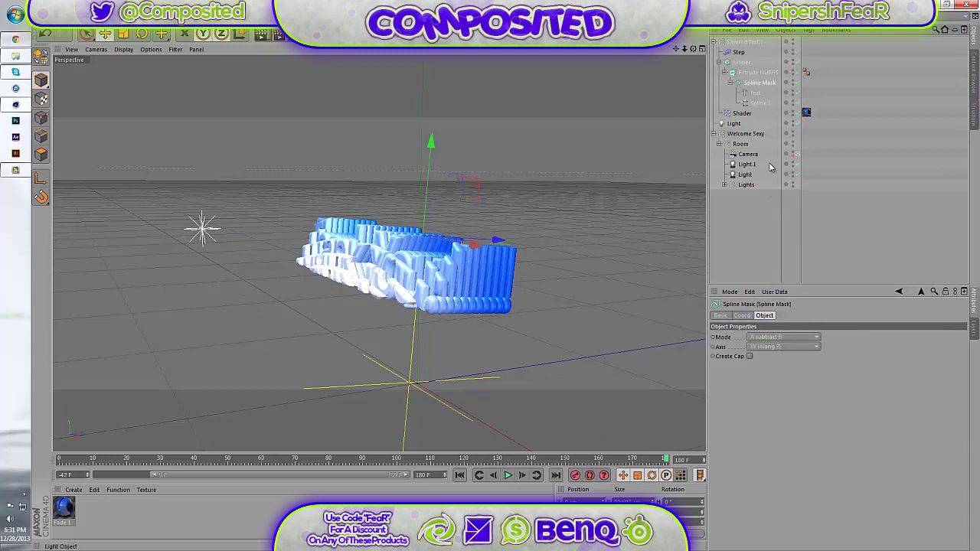
{"action": "left_click_drag", "start_coordinate": [768, 104], "coordinate": [765, 92]}
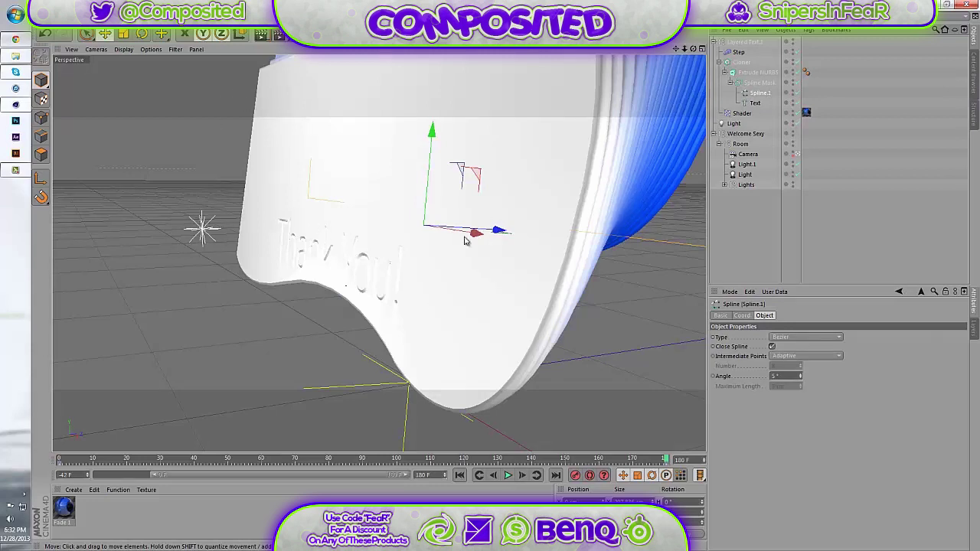
{"action": "left_click_drag", "start_coordinate": [760, 100], "coordinate": [758, 107]}
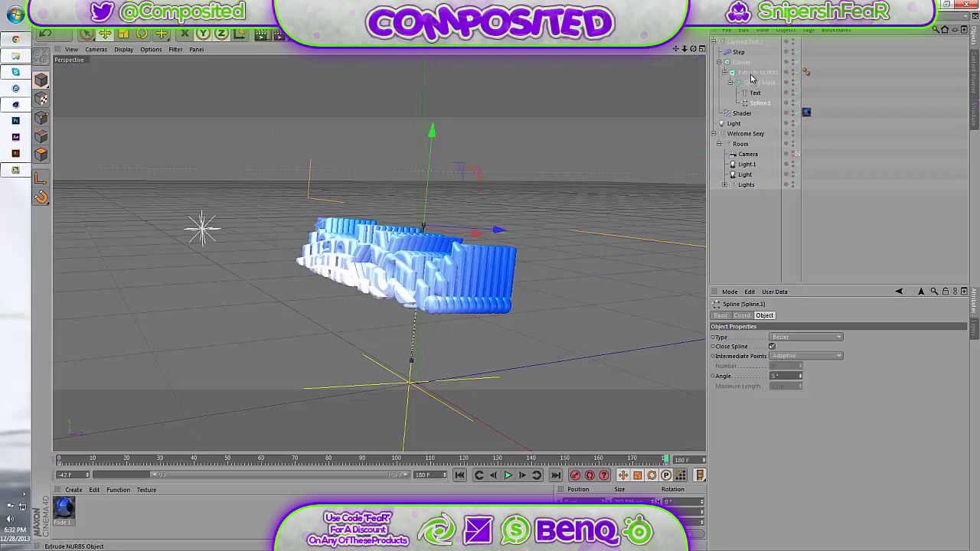
- Examine the properties of the Spline Mask, Text and Spline.1 objects and view the lettering from the front
{"action": "left_click", "coordinate": [757, 81]}
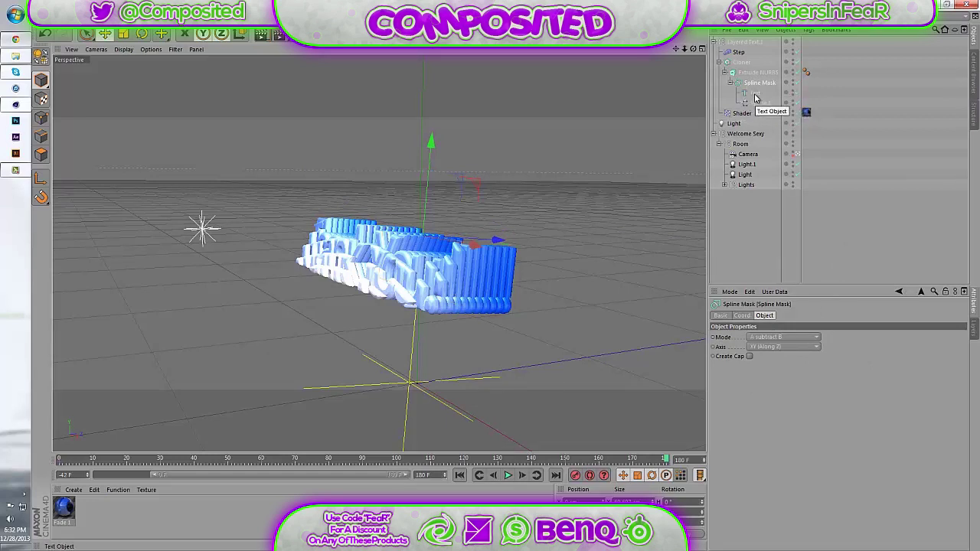
{"action": "left_click", "coordinate": [755, 93]}
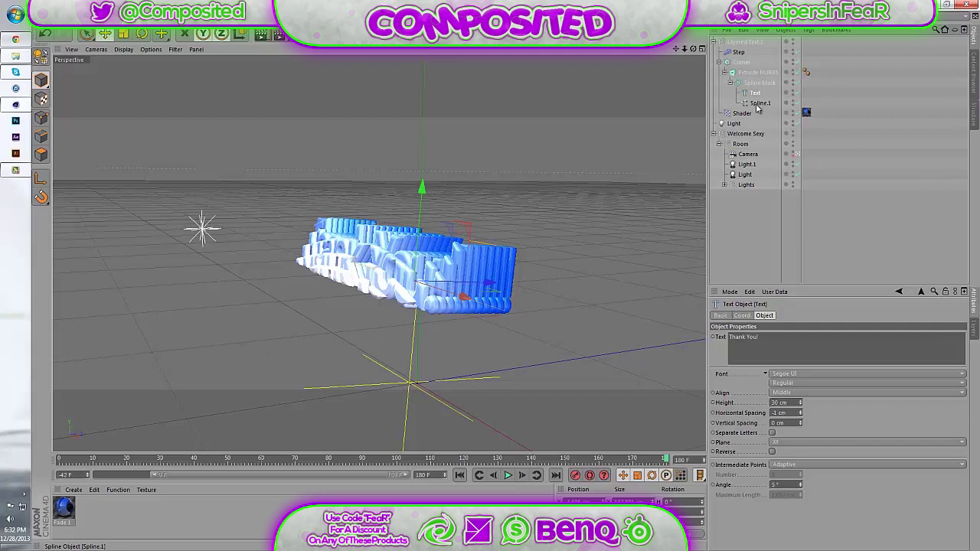
{"action": "left_click", "coordinate": [758, 104]}
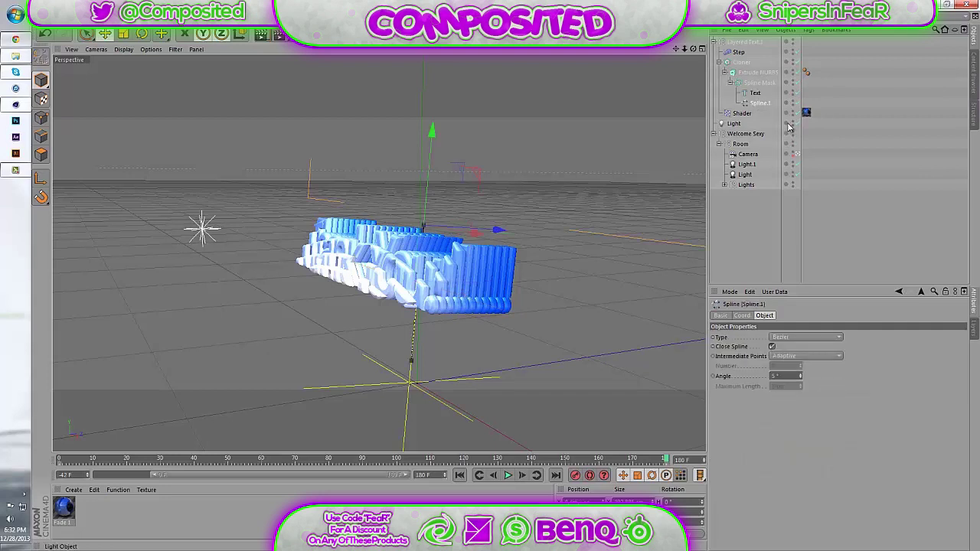
{"action": "left_click_drag", "start_coordinate": [521, 278], "coordinate": [562, 123], "text": "alt"}
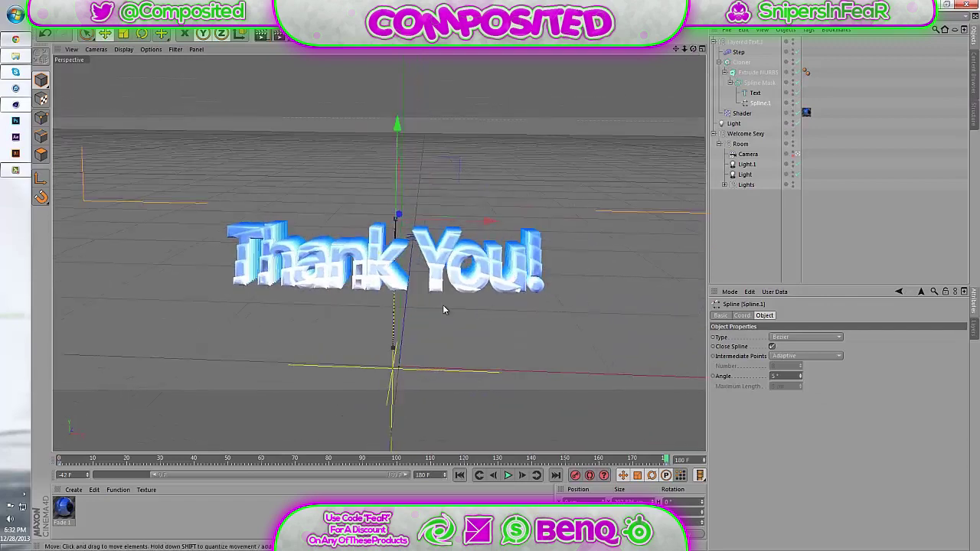
- Change the font of the Text object inside the Spline Mask to Porky's
{"action": "left_click", "coordinate": [765, 83]}
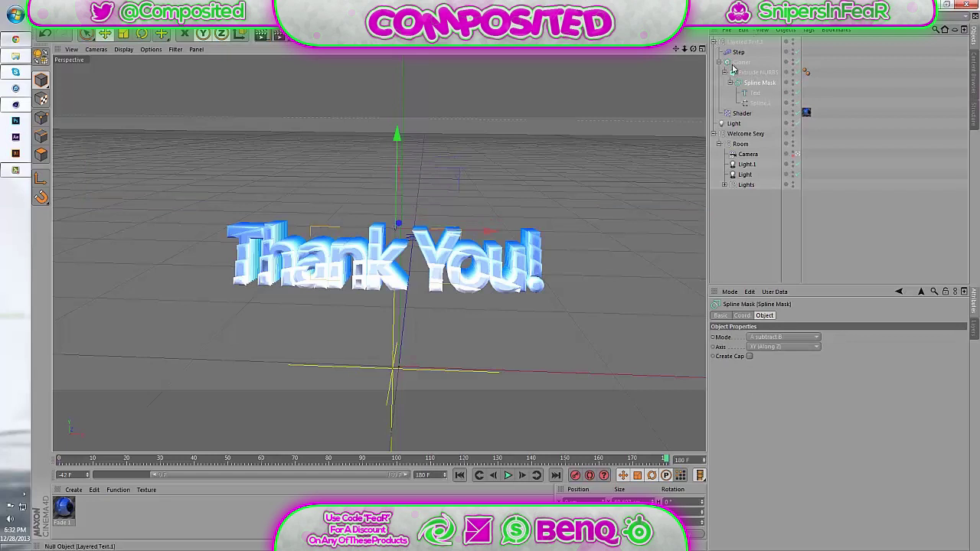
{"action": "left_click", "coordinate": [756, 93]}
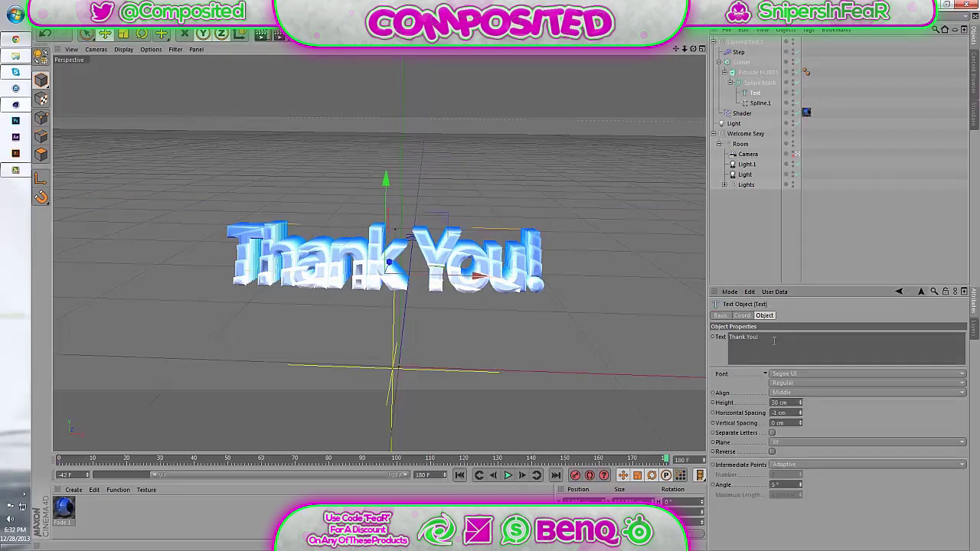
{"action": "triple_click", "coordinate": [743, 337]}
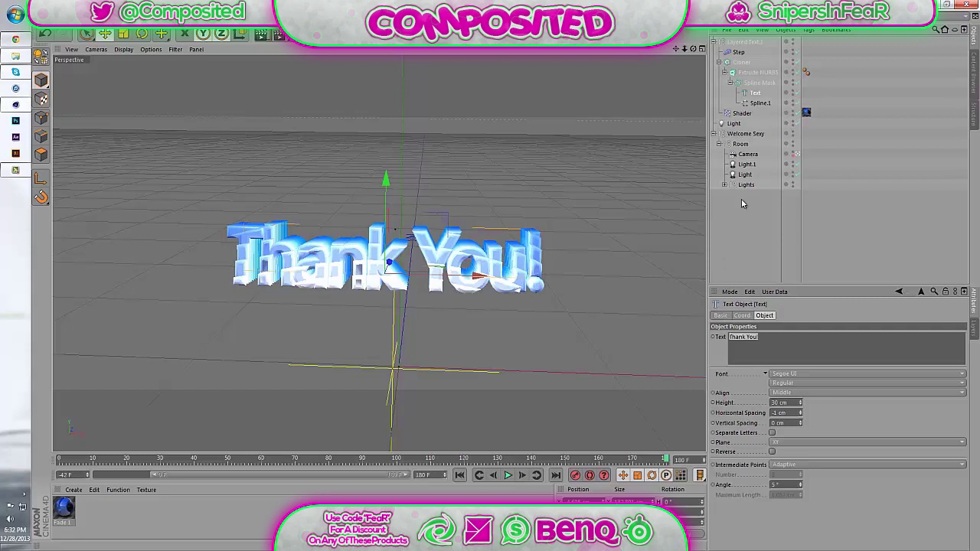
{"action": "left_click", "coordinate": [856, 373]}
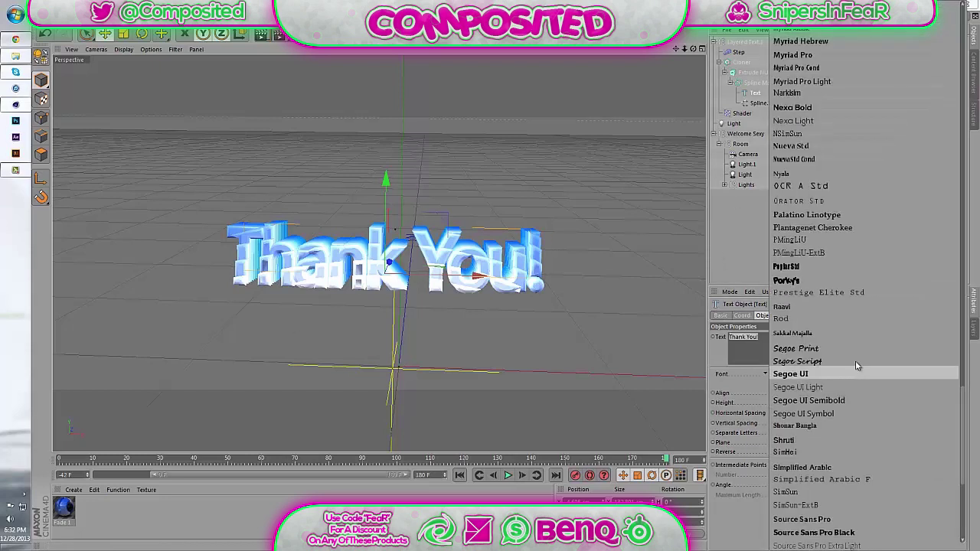
{"action": "left_click", "coordinate": [843, 276]}
- Replace the Text object's wording with "CI"
{"action": "left_click", "coordinate": [801, 342]}
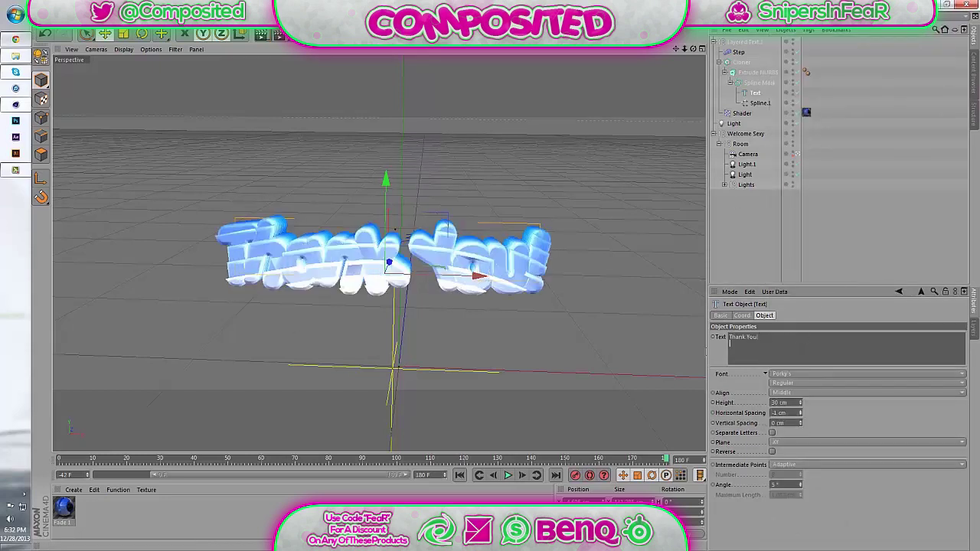
{"action": "key", "text": "BackSpace"}
{"action": "key", "text": "BackSpace"}
{"action": "key", "text": "BackSpace"}
{"action": "key", "text": "BackSpace"}
{"action": "key", "text": "BackSpace"}
{"action": "key", "text": "BackSpace"}
{"action": "key", "text": "BackSpace"}
{"action": "key", "text": "BackSpace"}
{"action": "key", "text": "BackSpace"}
{"action": "key", "text": "BackSpace"}
{"action": "key", "text": "BackSpace"}
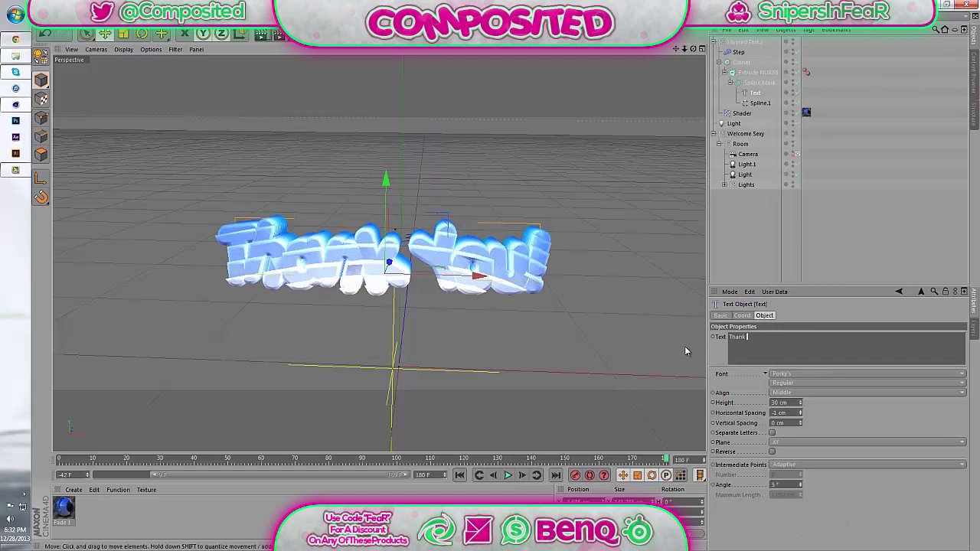
{"action": "type", "text": "C"}
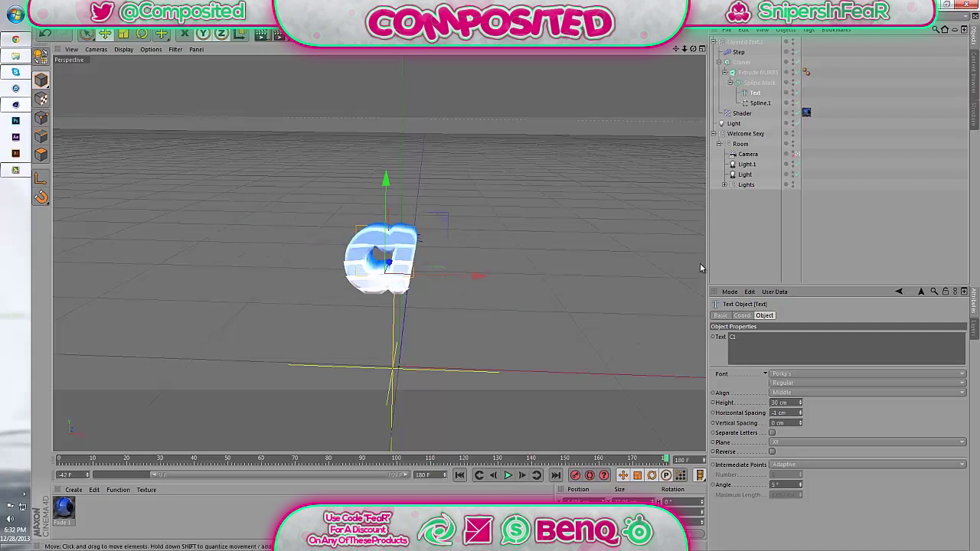
- Move the text along its X axis near the scene's centre and raise it slightly along Y
{"action": "left_click_drag", "start_coordinate": [473, 276], "coordinate": [398, 241]}
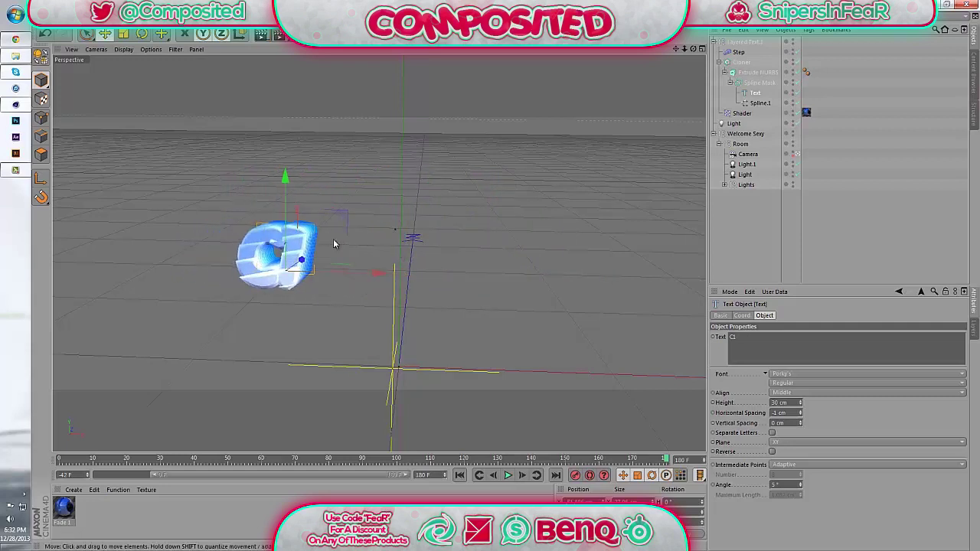
{"action": "left_click_drag", "start_coordinate": [376, 273], "coordinate": [502, 278]}
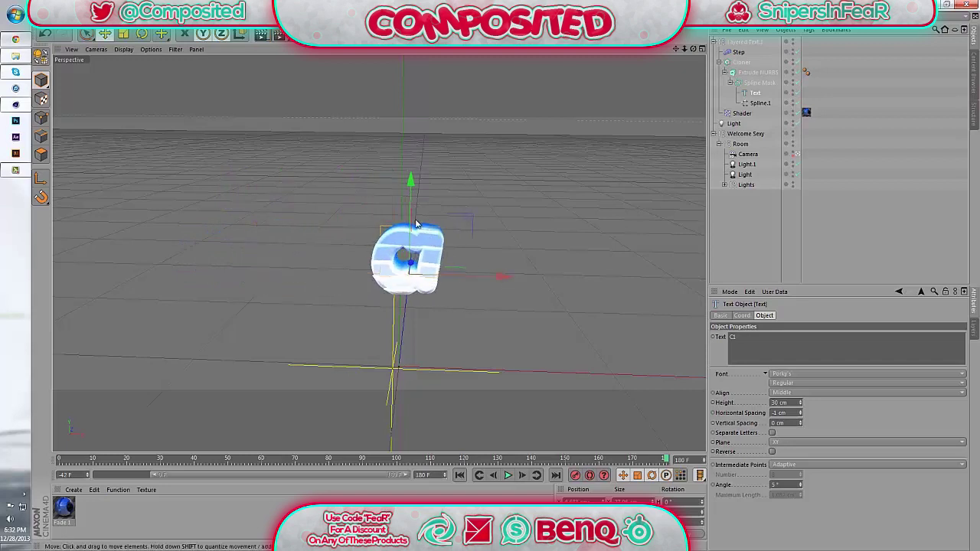
{"action": "mouse_move", "coordinate": [410, 183]}
{"action": "left_mouse_down"}
{"action": "mouse_move", "coordinate": [408, 105]}
{"action": "mouse_move", "coordinate": [391, 256]}
{"action": "mouse_move", "coordinate": [404, 255]}
{"action": "mouse_move", "coordinate": [406, 241]}
{"action": "mouse_move", "coordinate": [406, 253]}
{"action": "mouse_move", "coordinate": [415, 185]}
{"action": "left_mouse_up"}
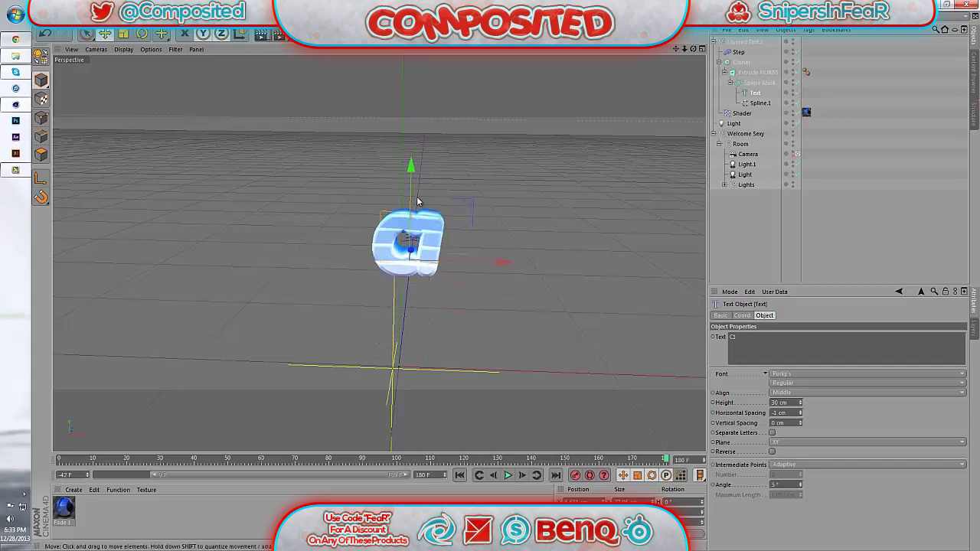
- Merge the Darth spline into the scene from the Maxon C4D Resources folder under Graphic Design > Resources on the HDD (H:) drive
{"action": "left_click", "coordinate": [726, 30]}
{"action": "left_click", "coordinate": [738, 38]}
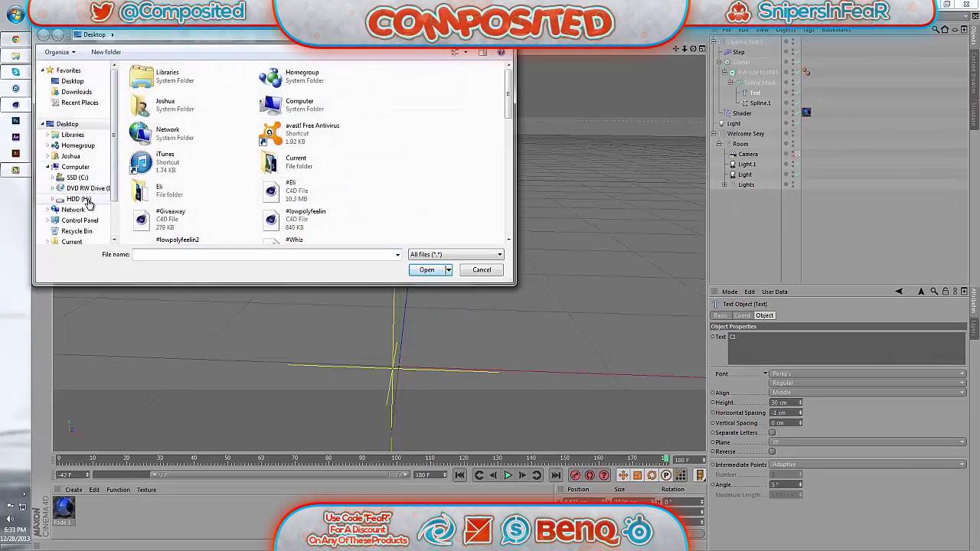
{"action": "left_click", "coordinate": [84, 200]}
{"action": "double_click", "coordinate": [181, 93]}
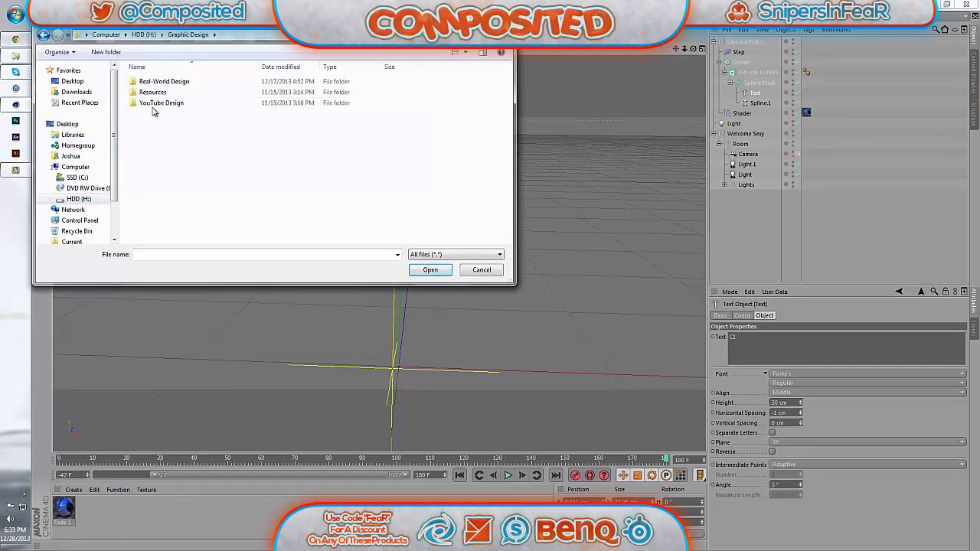
{"action": "double_click", "coordinate": [155, 93]}
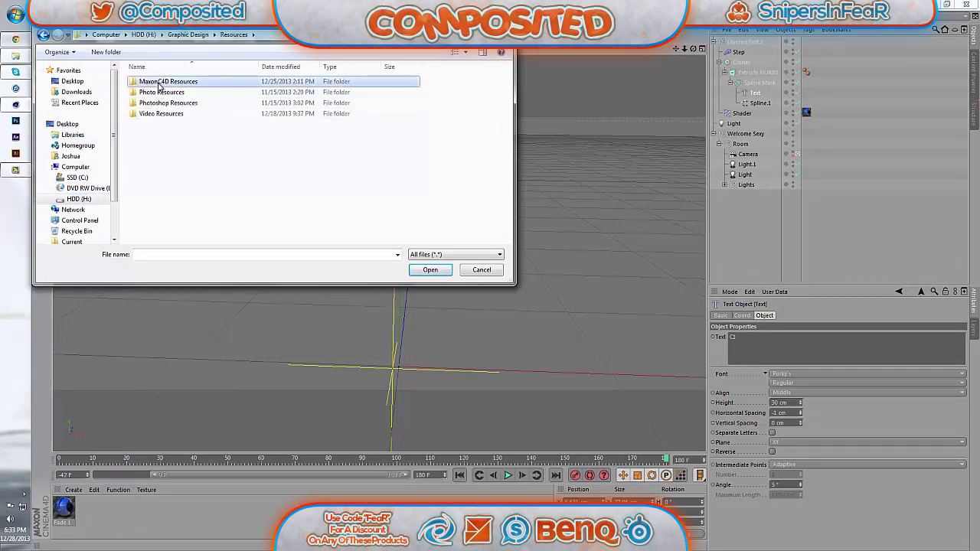
{"action": "double_click", "coordinate": [157, 83]}
{"action": "double_click", "coordinate": [158, 89]}
{"action": "left_click", "coordinate": [168, 199]}
{"action": "left_click", "coordinate": [427, 271]}
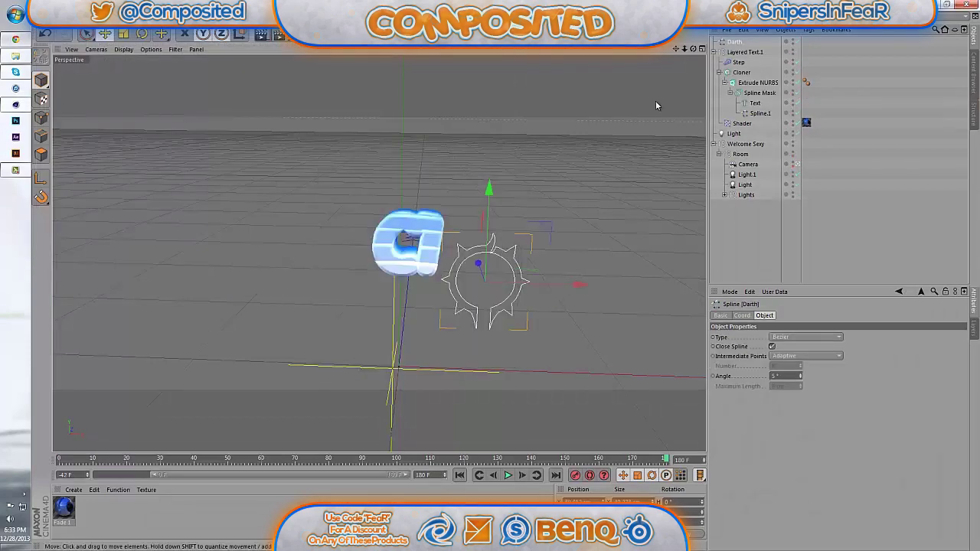
- Move the Darth spline along X and up along Y until it is centred over the text
{"action": "left_click_drag", "start_coordinate": [692, 49], "coordinate": [576, 213]}
{"action": "left_click_drag", "start_coordinate": [569, 285], "coordinate": [498, 284]}
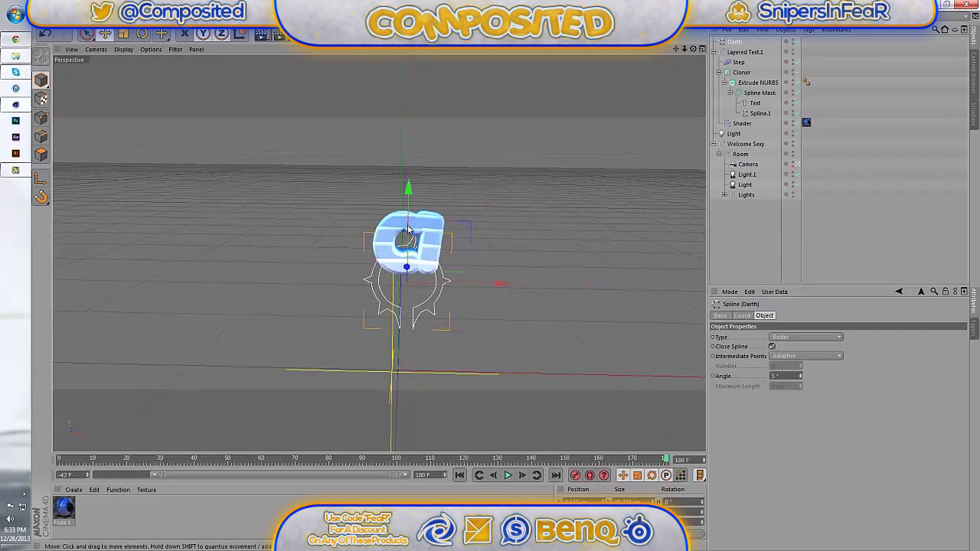
{"action": "left_click_drag", "start_coordinate": [409, 223], "coordinate": [416, 187]}
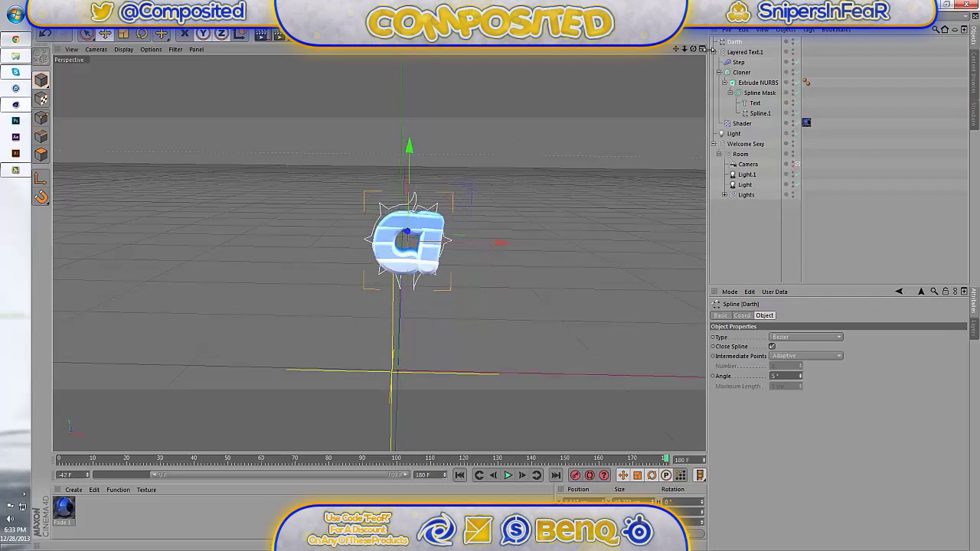
- Place the Darth spline first inside the Spline Mask and delete the Text object
{"action": "left_click_drag", "start_coordinate": [763, 102], "coordinate": [762, 100]}
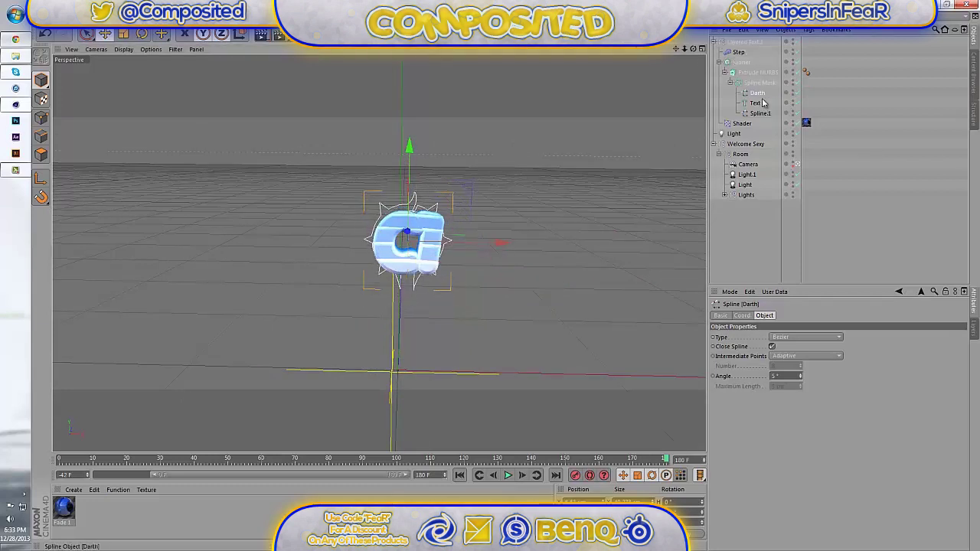
{"action": "left_click", "coordinate": [756, 103]}
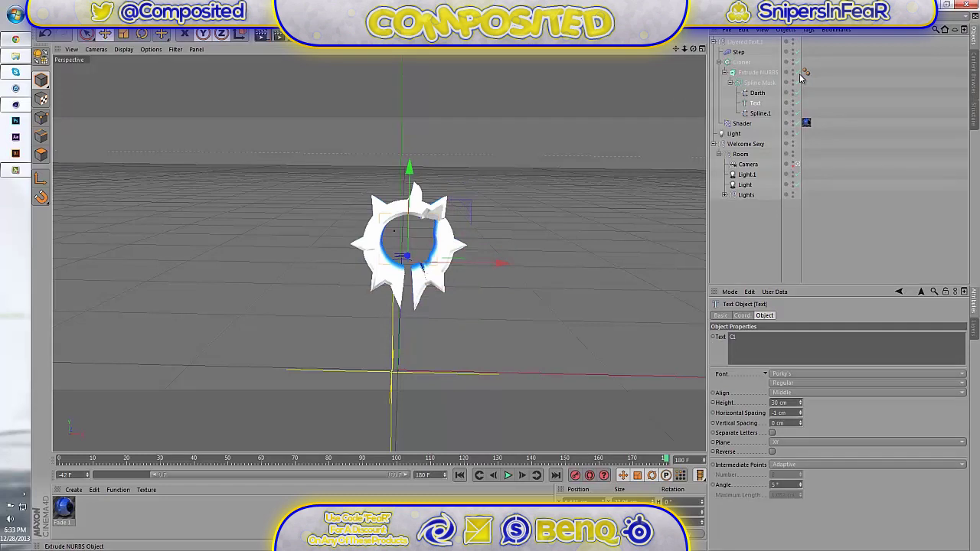
{"action": "key", "text": "Delete"}
- Nudge the Darth spline slightly along X toward the scene's vertical axis and raise it a little along Y
{"action": "left_click", "coordinate": [757, 93]}
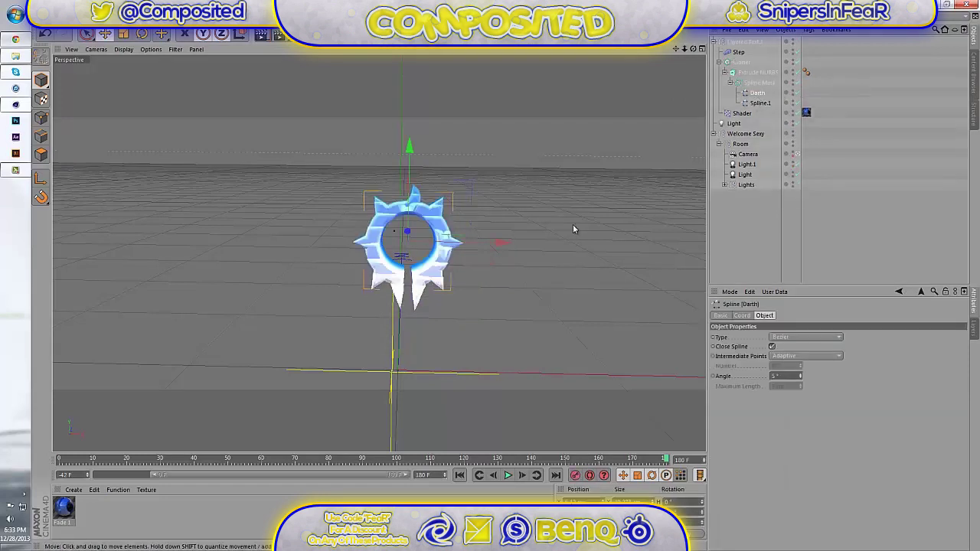
{"action": "left_click_drag", "start_coordinate": [503, 243], "coordinate": [481, 243]}
{"action": "left_click_drag", "start_coordinate": [401, 170], "coordinate": [405, 166]}
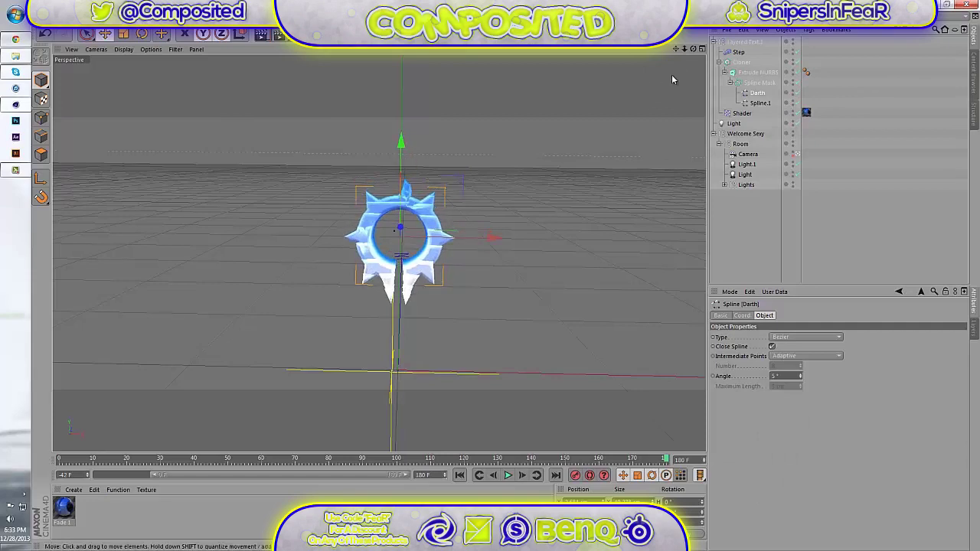
- Try shifting the Darth spline a little along X and bring it back over the scene's vertical axis
{"action": "scroll", "coordinate": [508, 274], "scroll_direction": "up", "scroll_amount": 5}
{"action": "scroll", "coordinate": [524, 271], "scroll_direction": "up", "scroll_amount": 2}
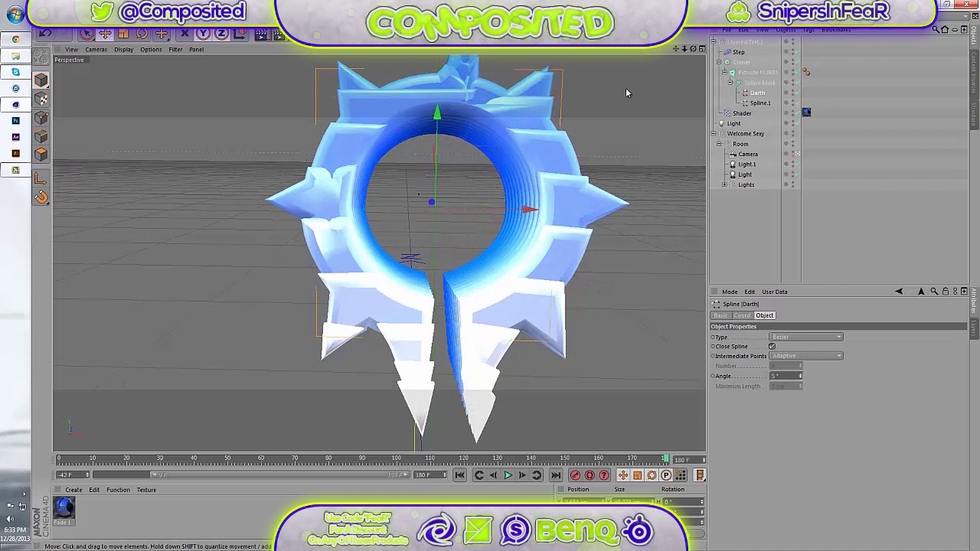
{"action": "scroll", "coordinate": [505, 279], "scroll_direction": "down", "scroll_amount": 6}
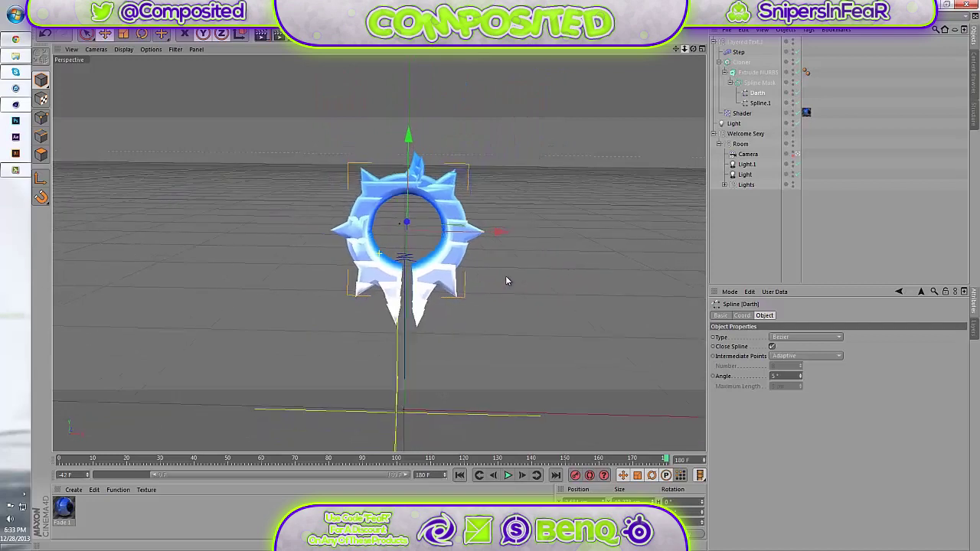
{"action": "scroll", "coordinate": [506, 279], "scroll_direction": "down", "scroll_amount": 2}
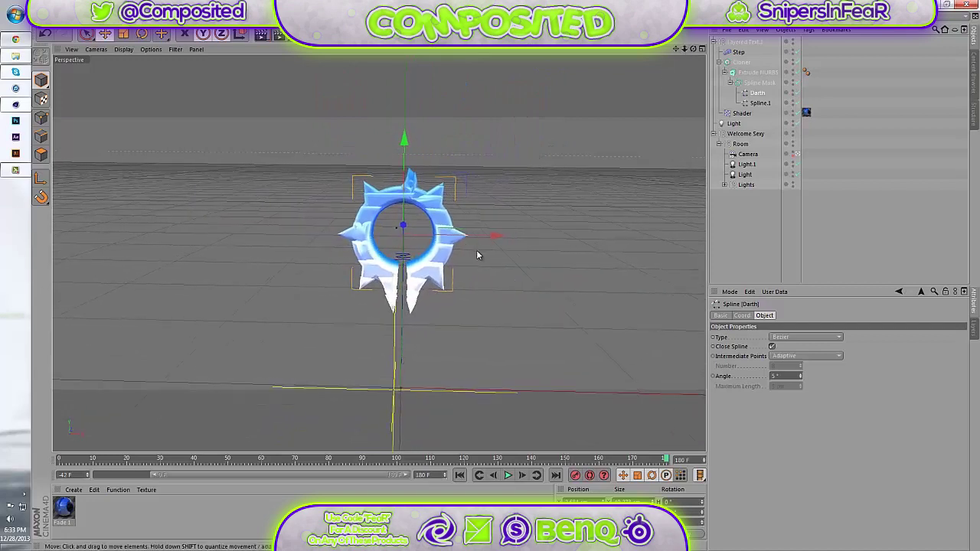
{"action": "left_click_drag", "start_coordinate": [487, 239], "coordinate": [467, 240]}
{"action": "mouse_move", "coordinate": [385, 158]}
{"action": "left_mouse_down"}
{"action": "mouse_move", "coordinate": [398, 100]}
{"action": "mouse_move", "coordinate": [387, 64]}
{"action": "mouse_move", "coordinate": [401, 166]}
{"action": "left_mouse_up"}
{"action": "left_click_drag", "start_coordinate": [474, 236], "coordinate": [494, 238]}
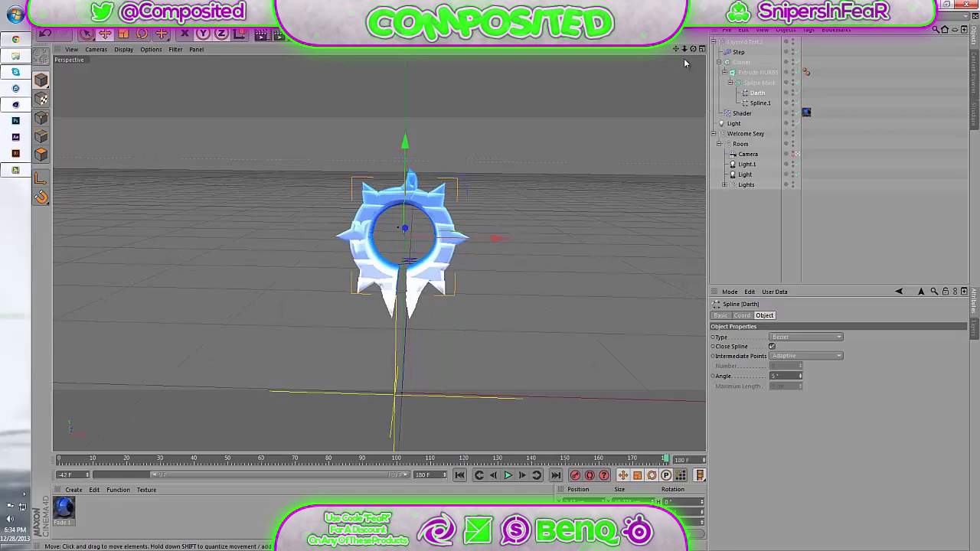
{"action": "left_click_drag", "start_coordinate": [536, 245], "coordinate": [506, 281], "text": "alt"}
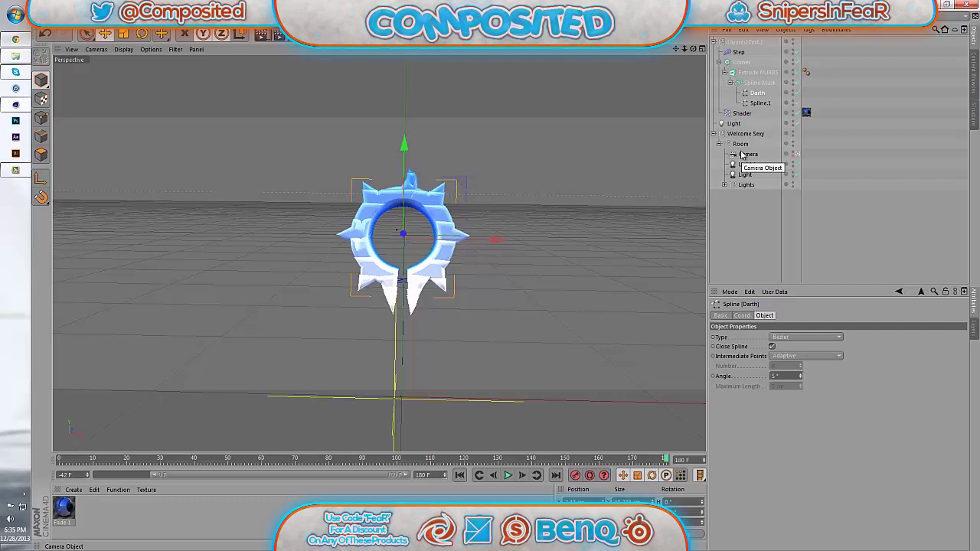
- Switch to Chrome, open the Twitter profile linked from the Composited YouTube channel and view its interactions
{"action": "left_click", "coordinate": [16, 39]}
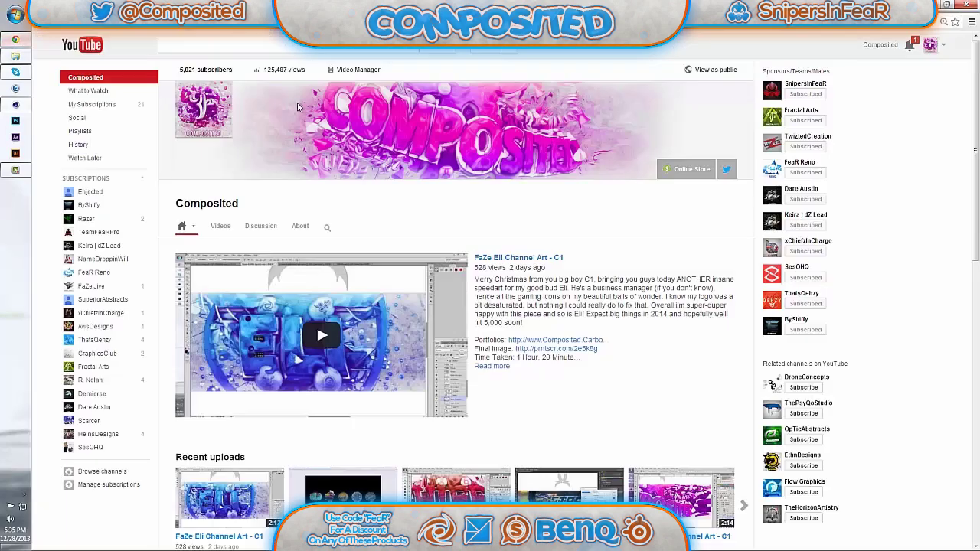
{"action": "left_click", "coordinate": [728, 171]}
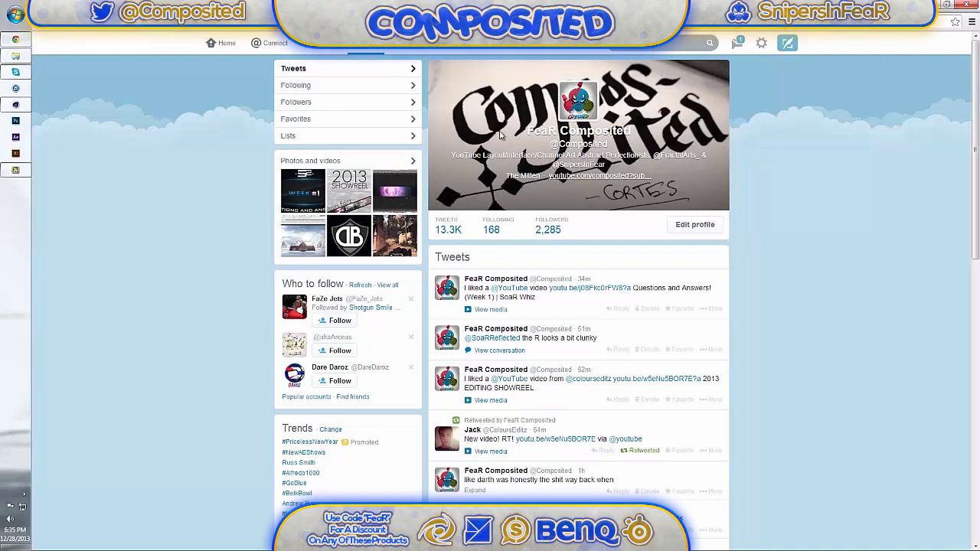
{"action": "left_click", "coordinate": [270, 43]}
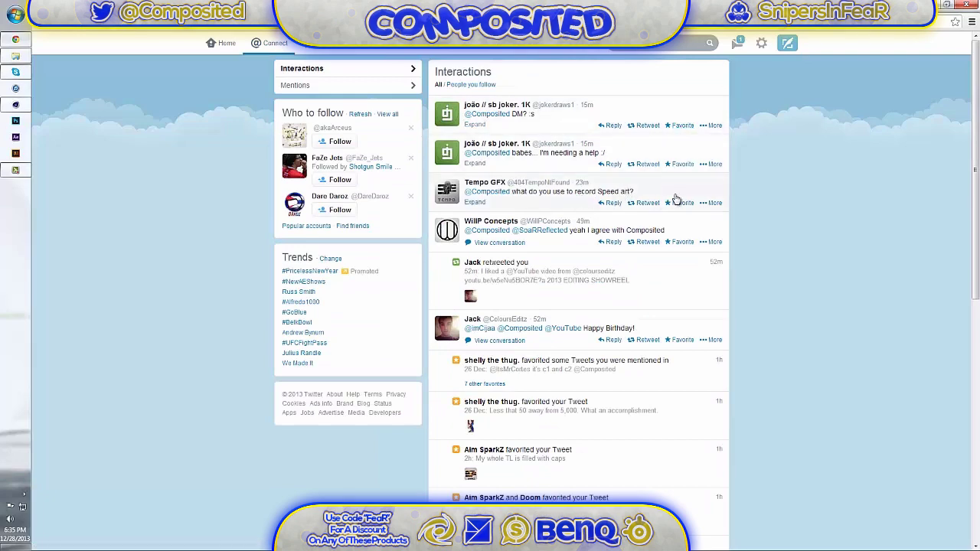
{"action": "scroll", "coordinate": [674, 201], "scroll_direction": "down", "scroll_amount": 3}
{"action": "scroll", "coordinate": [674, 201], "scroll_direction": "up", "scroll_amount": 3}
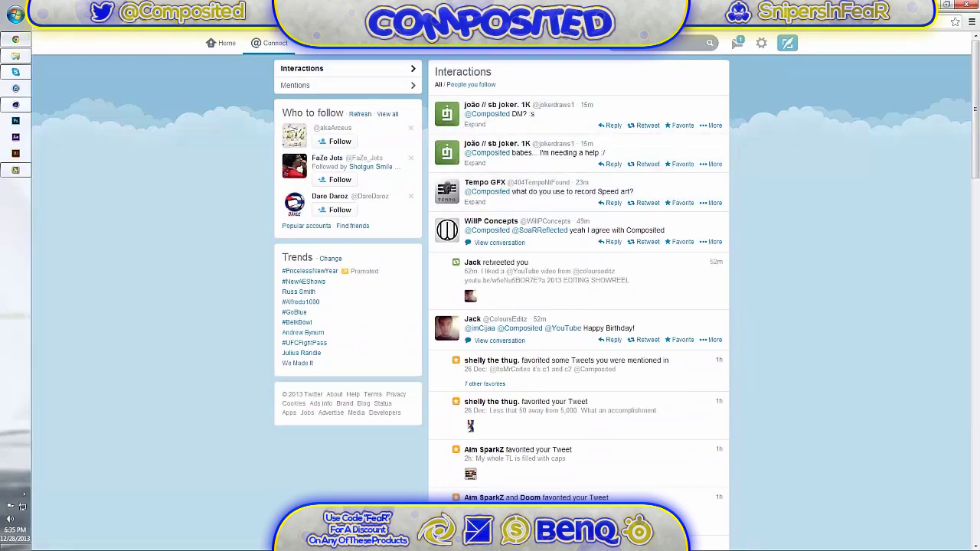
- Return to the Composited YouTube channel page and look through its recent uploads, tutorial playlist and collaboration videos
{"action": "left_click", "coordinate": [337, 11]}
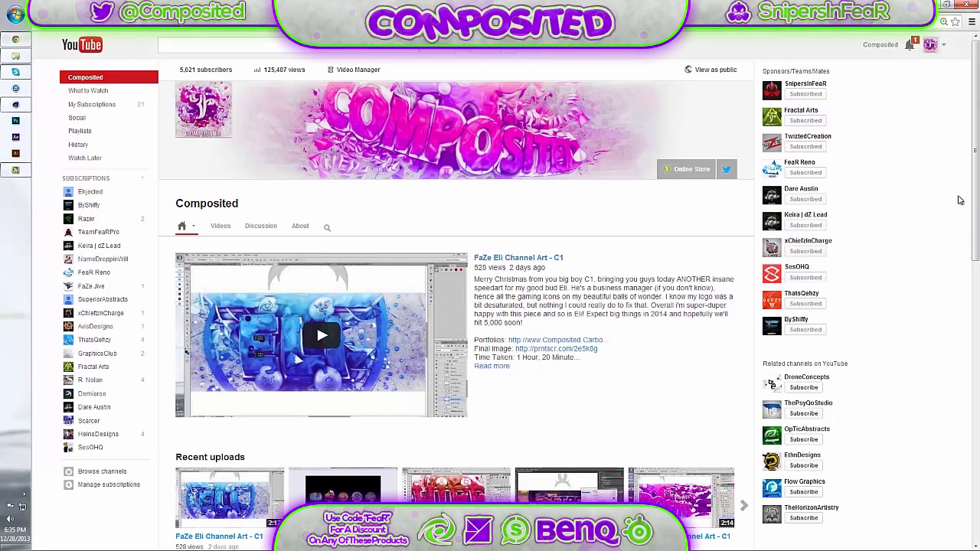
{"action": "scroll", "coordinate": [602, 280], "scroll_direction": "down", "scroll_amount": 5}
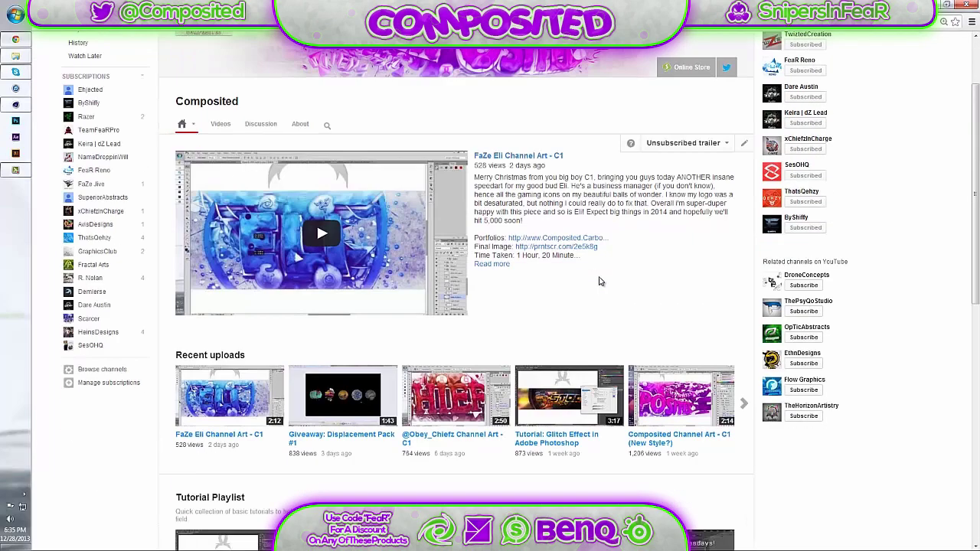
{"action": "scroll", "coordinate": [602, 283], "scroll_direction": "down", "scroll_amount": 4}
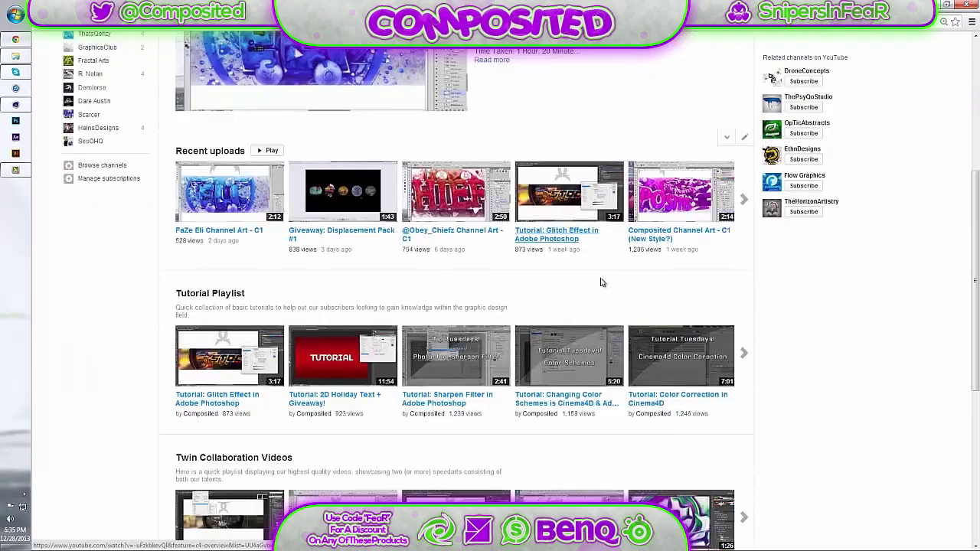
{"action": "scroll", "coordinate": [602, 283], "scroll_direction": "down", "scroll_amount": 1}
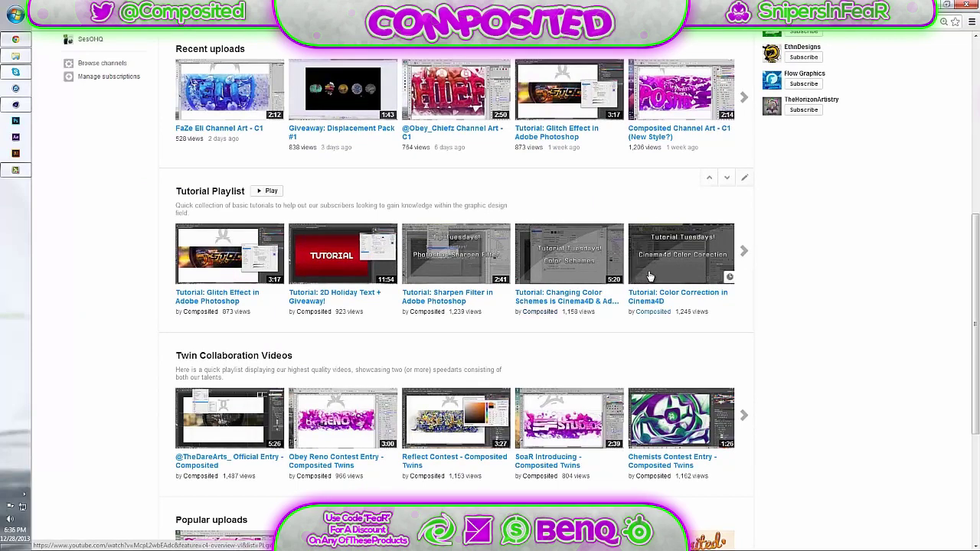
{"action": "scroll", "coordinate": [649, 276], "scroll_direction": "up", "scroll_amount": 6}
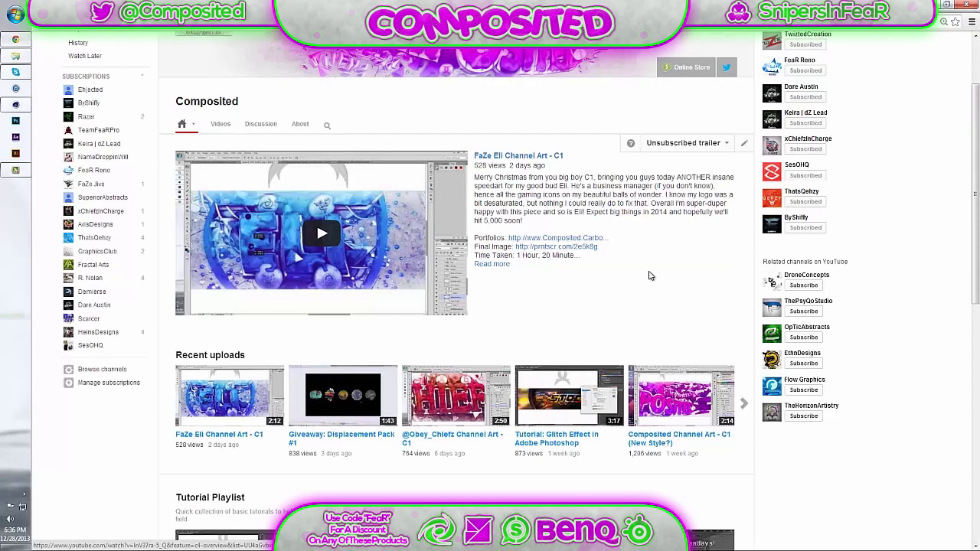
{"action": "scroll", "coordinate": [649, 276], "scroll_direction": "up", "scroll_amount": 2}
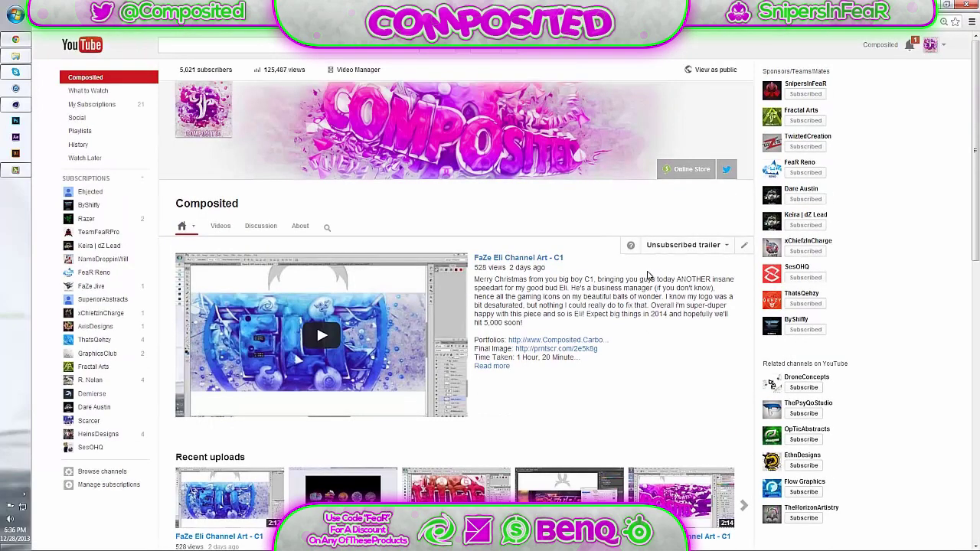